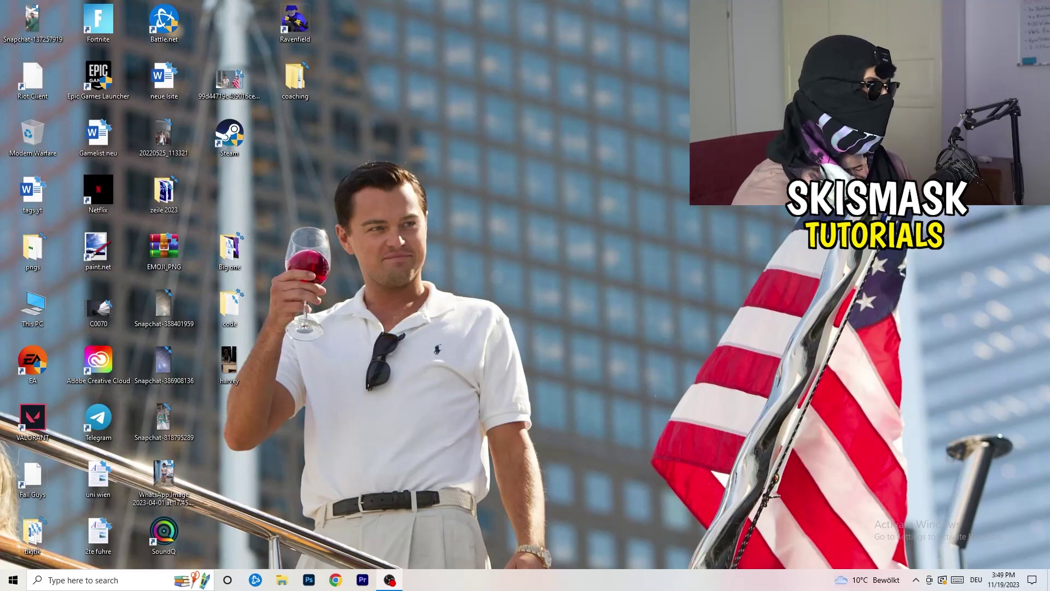
# Step: Drag the Steam shortcut out of its icon column to the middle of the desktop
pyautogui.moveTo(229, 137); pyautogui.dragTo(555, 196)
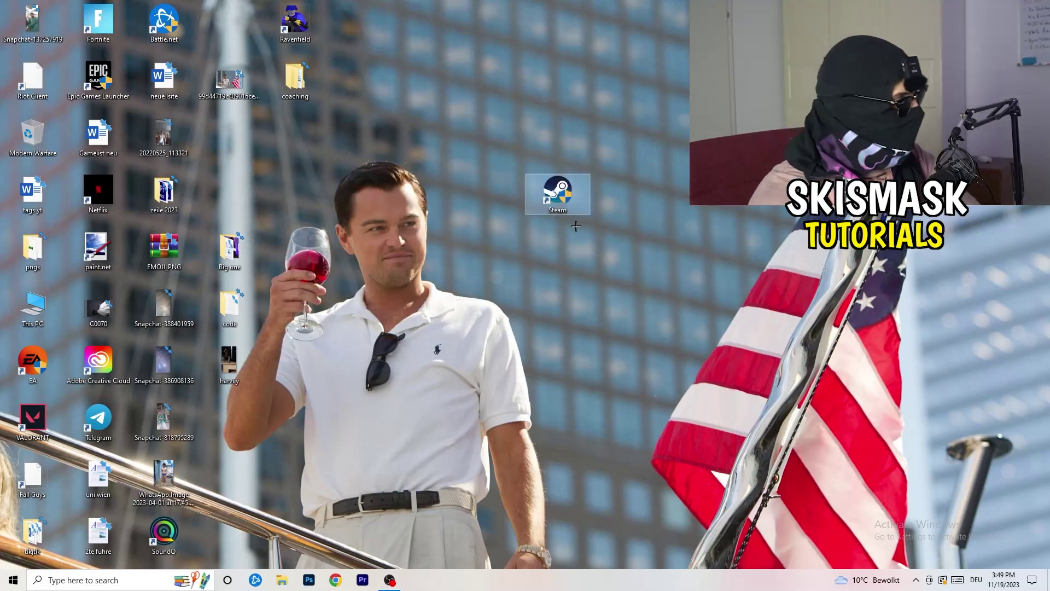
# Step: Open the Properties dialog of the Steam desktop shortcut
pyautogui.rightClick(566, 193)
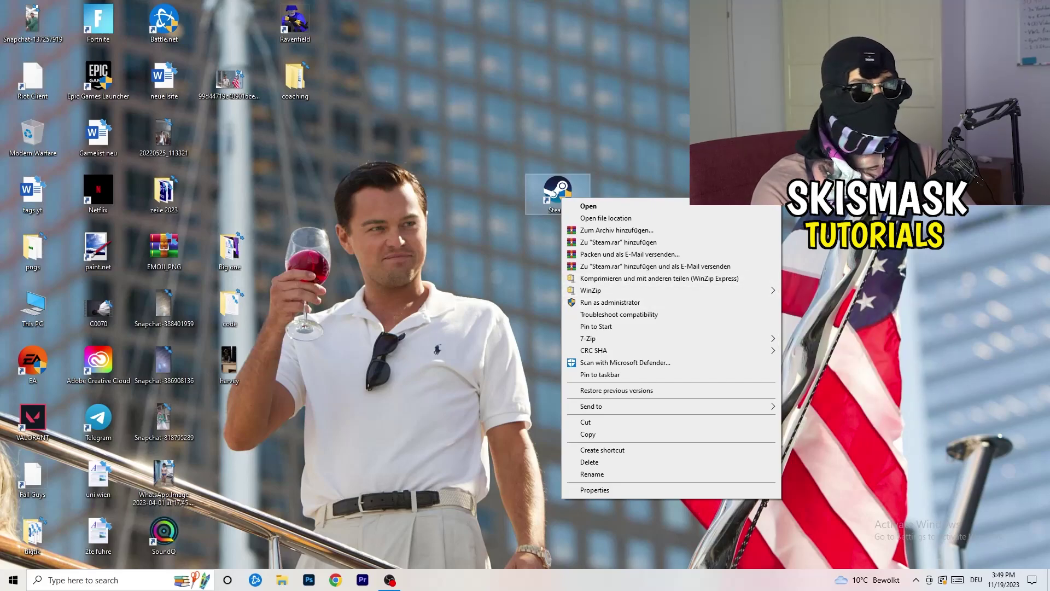
pyautogui.click(594, 490)
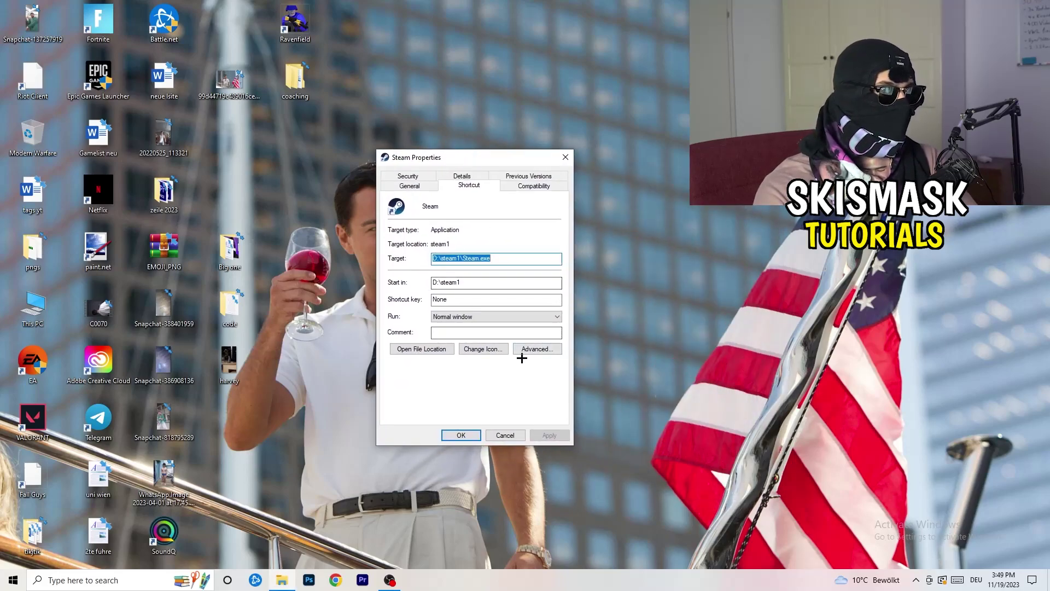
# Step: Enable Windows 8 compatibility mode and Run as administrator for Steam, and save with OK
pyautogui.click(538, 188)
pyautogui.moveTo(483, 162); pyautogui.dragTo(606, 115)
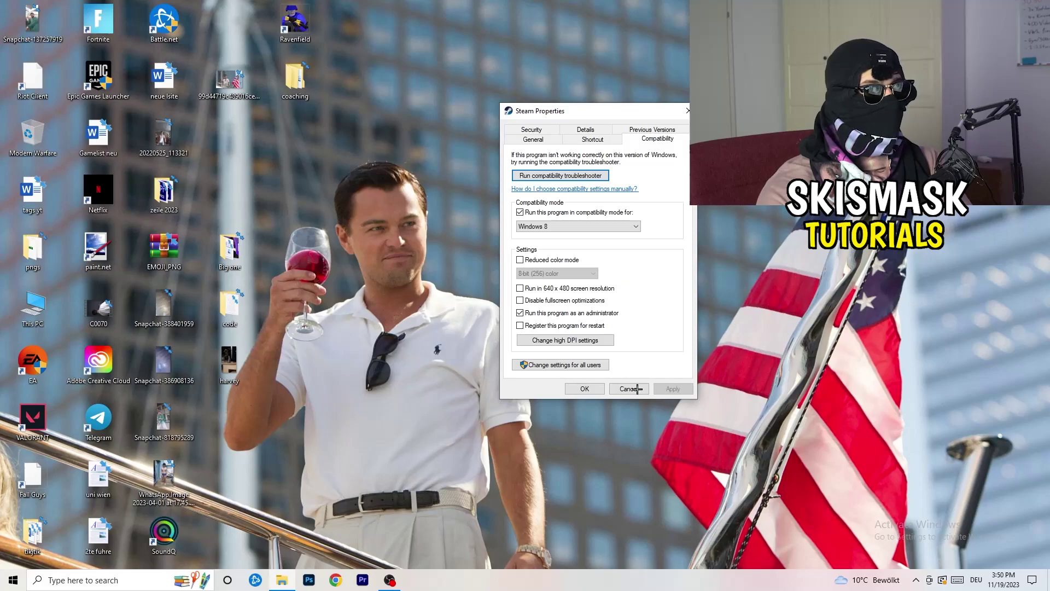
pyautogui.click(590, 389)
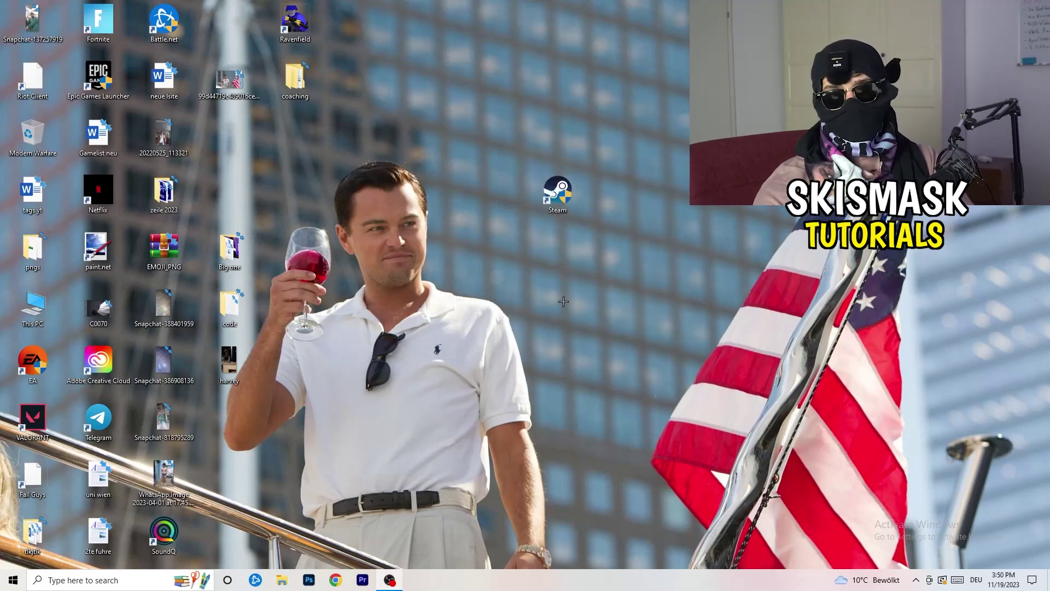
# Step: Move Steam beside the other icons, recheck its compatibility settings, and dock the taskbar on the right edge
pyautogui.moveTo(563, 194); pyautogui.dragTo(498, 194)
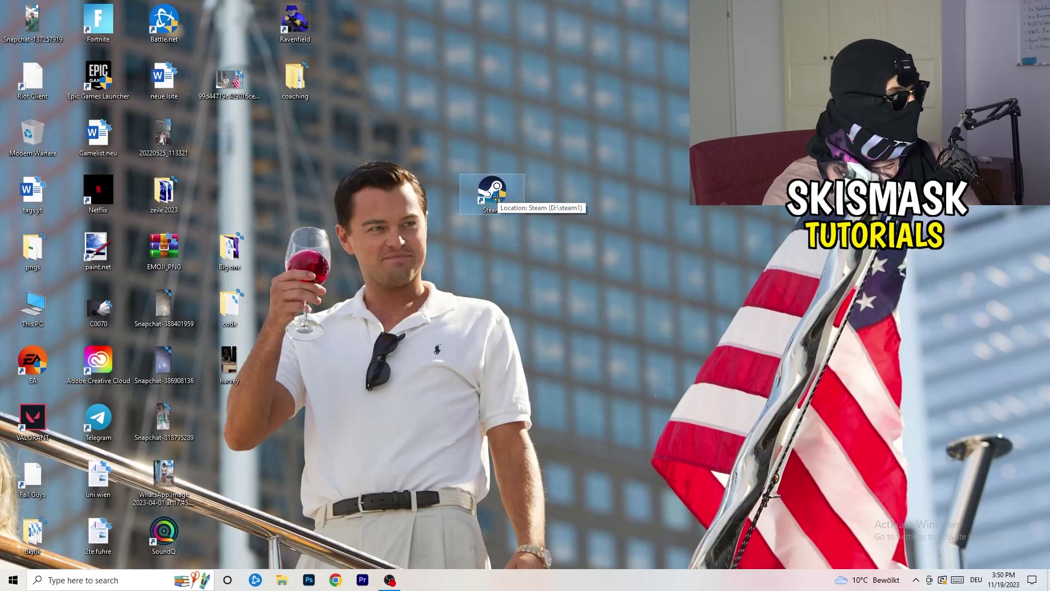
pyautogui.moveTo(496, 195); pyautogui.dragTo(364, 198)
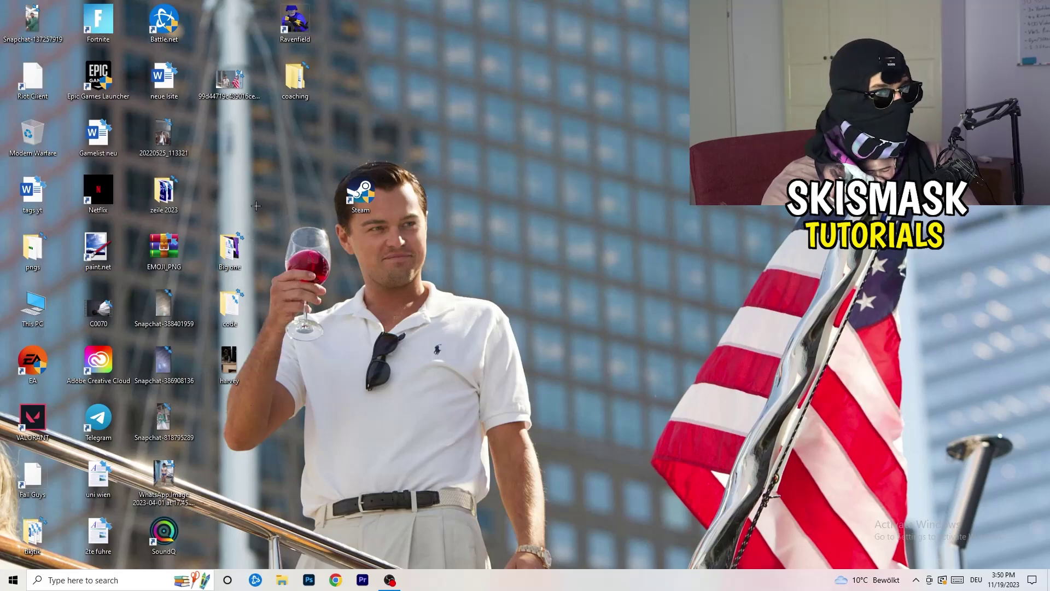
pyautogui.rightClick(362, 204)
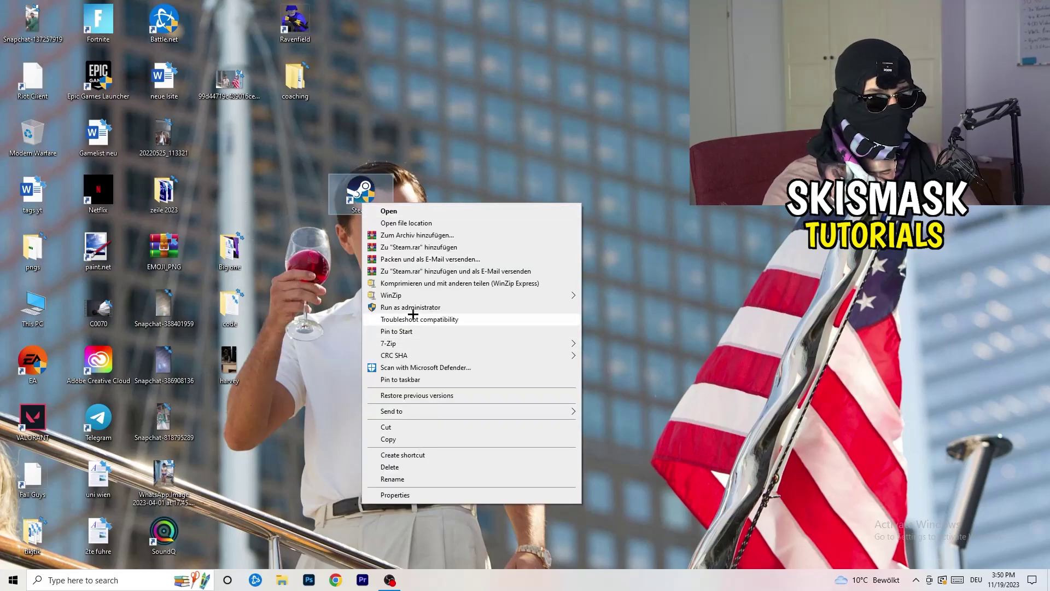
pyautogui.click(389, 495)
pyautogui.click(512, 239)
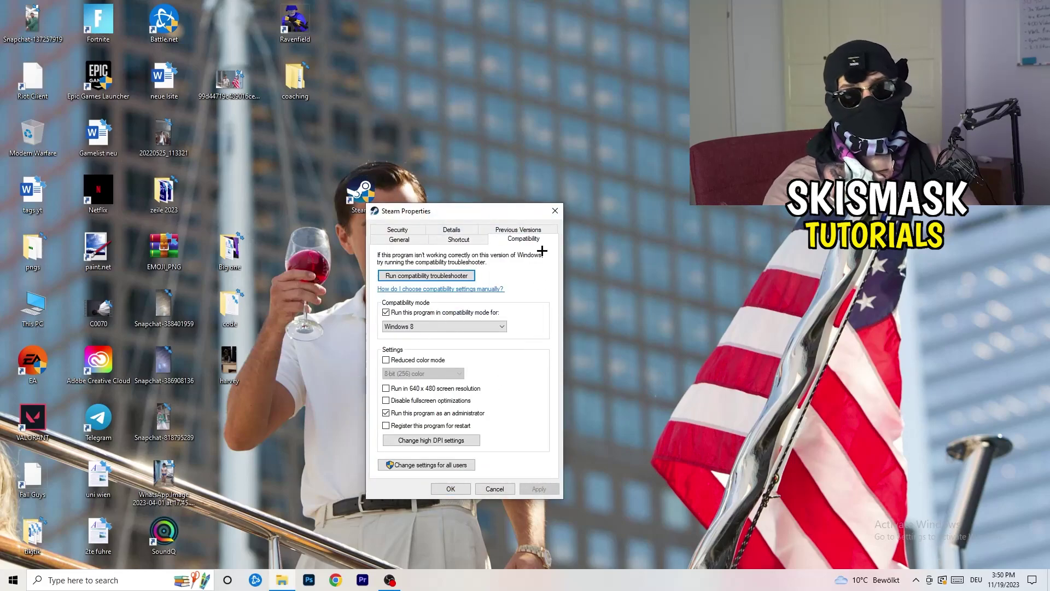
pyautogui.click(555, 212)
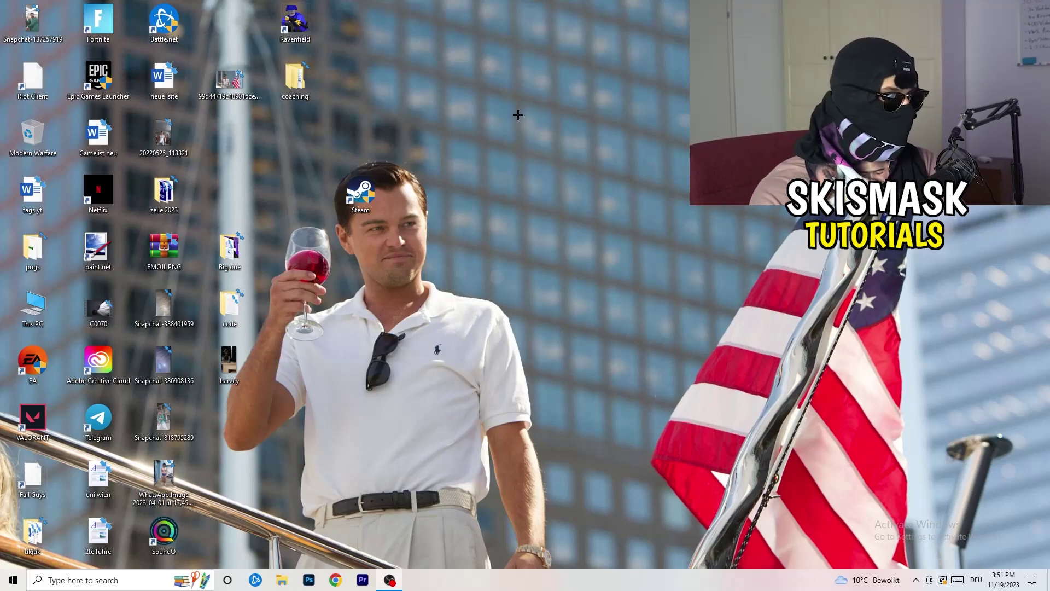
pyautogui.moveTo(531, 587)
pyautogui.mouseDown()
pyautogui.moveTo(570, 568)
pyautogui.moveTo(896, 304)
pyautogui.moveTo(591, 509)
pyautogui.moveTo(534, 558)
pyautogui.moveTo(534, 582)
pyautogui.mouseUp()
# Step: Open Task Manager from the taskbar, maximized, showing the Details list of processes
pyautogui.rightClick(535, 583)
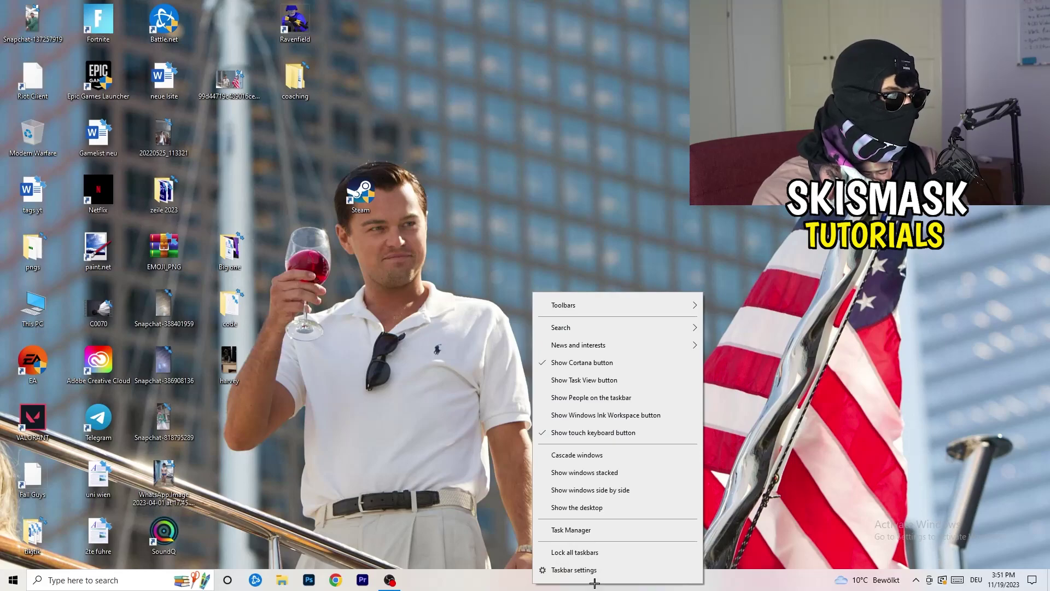
pyautogui.click(585, 530)
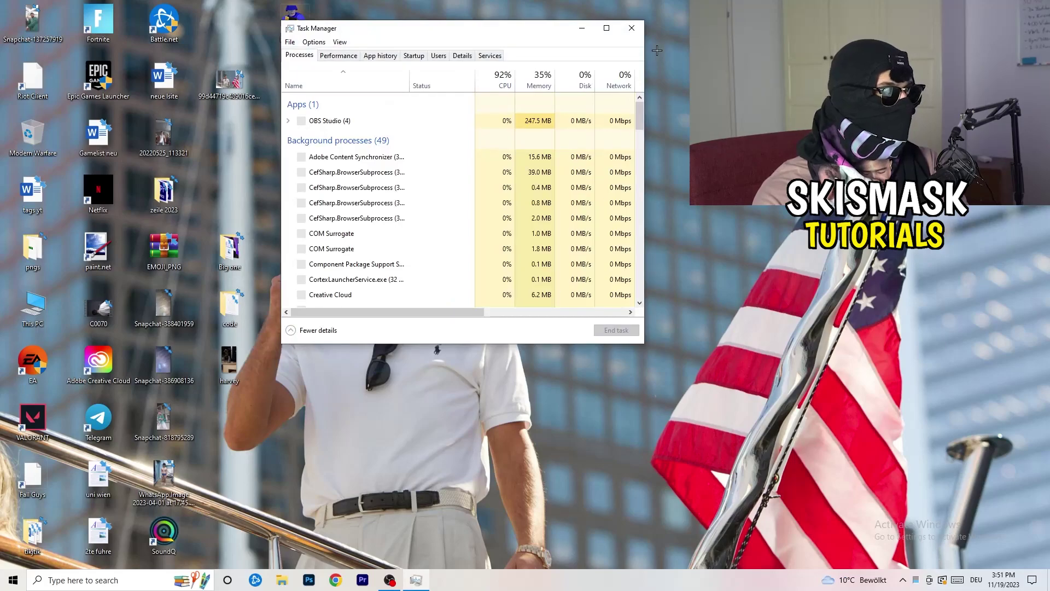
pyautogui.click(605, 27)
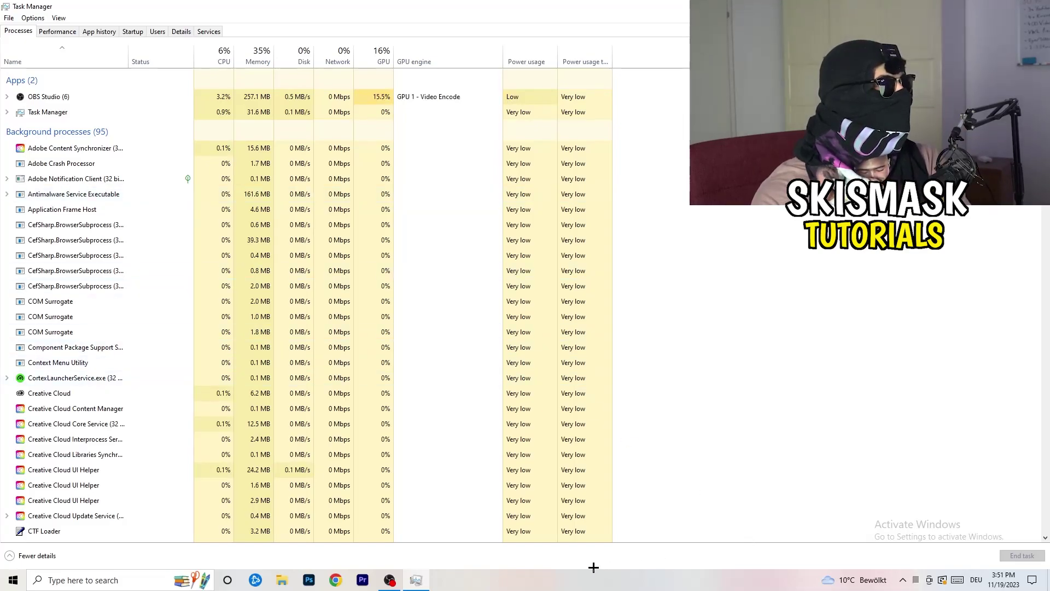
pyautogui.click(176, 32)
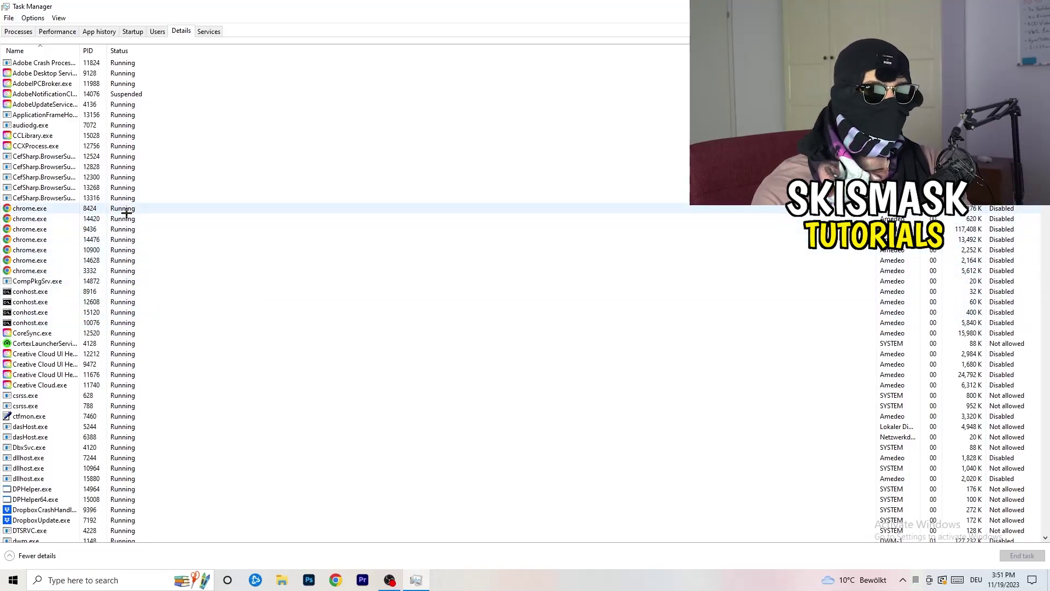
# Step: Inspect the Creative Cloud UI Helper process options, then move to the Startup apps list
pyautogui.scroll(-3, 126, 213)
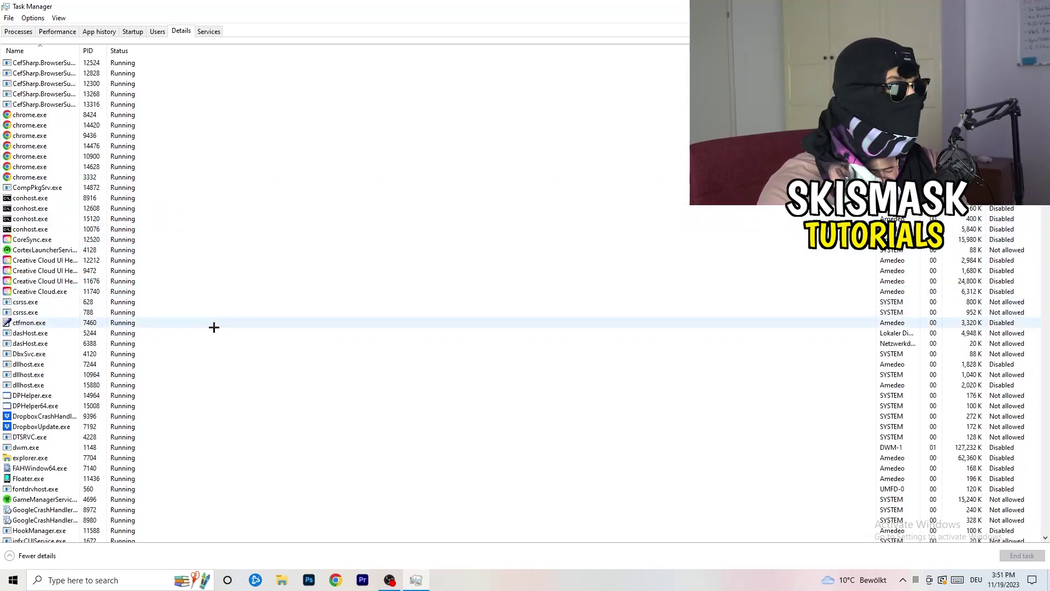
pyautogui.rightClick(44, 280)
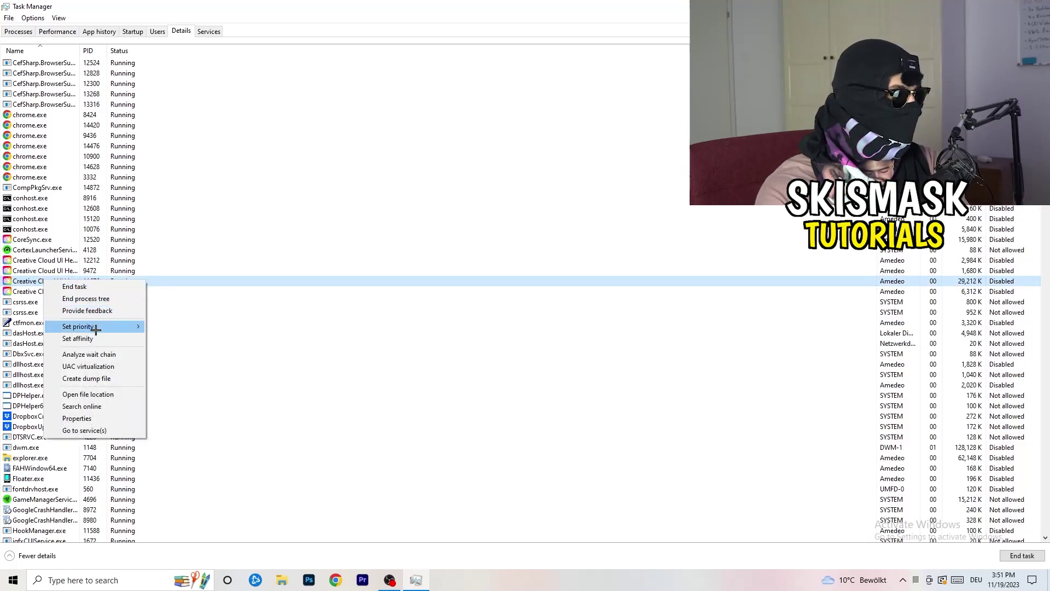
pyautogui.moveTo(95, 329)
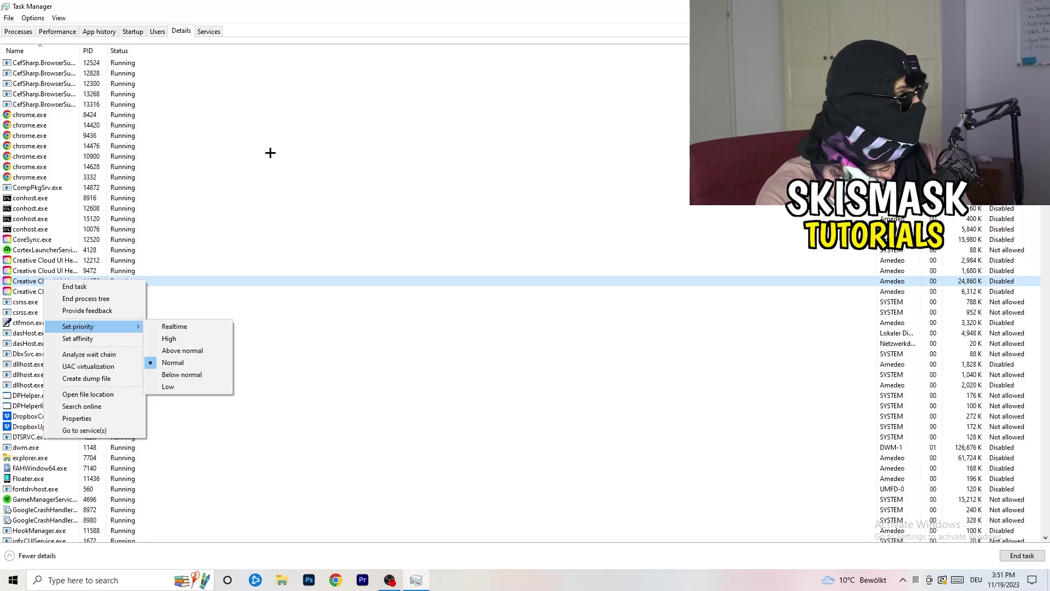
pyautogui.click(136, 32)
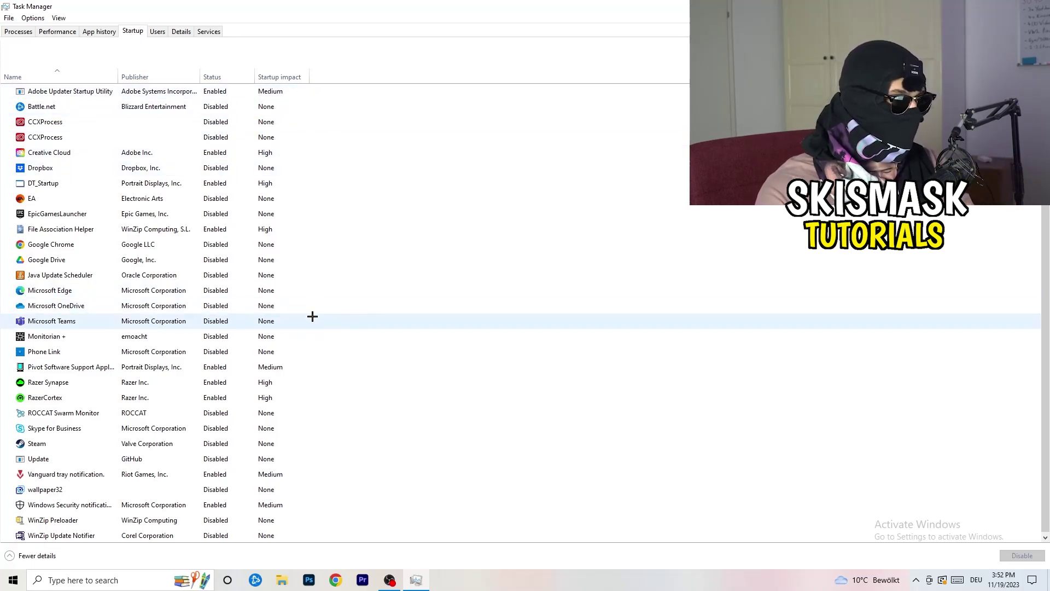
# Step: Keep File Association Helper enabled at startup and return to the Processes list
pyautogui.scroll(-1, 310, 486)
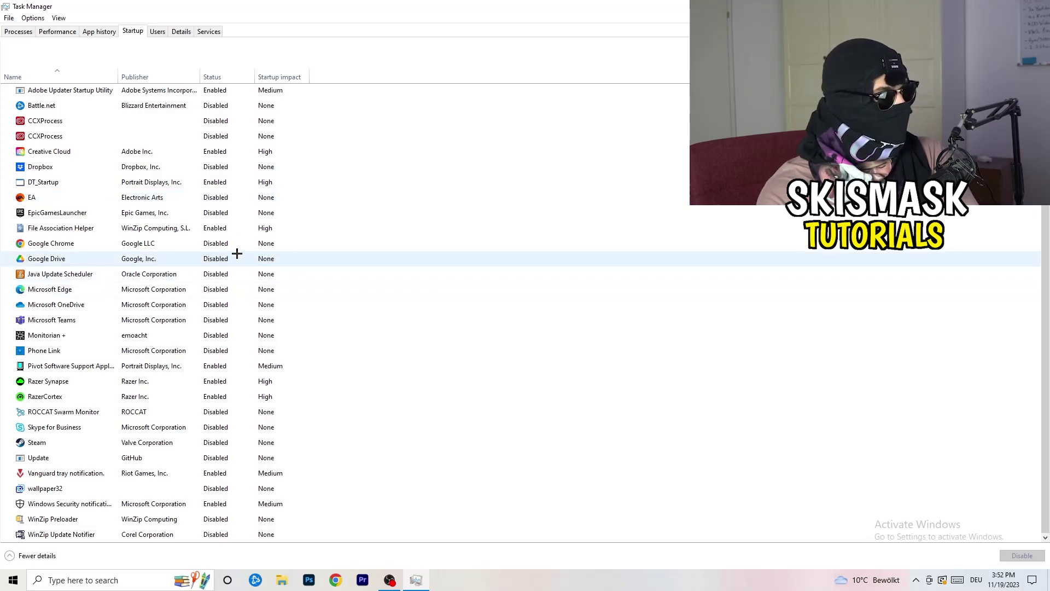
pyautogui.rightClick(227, 230)
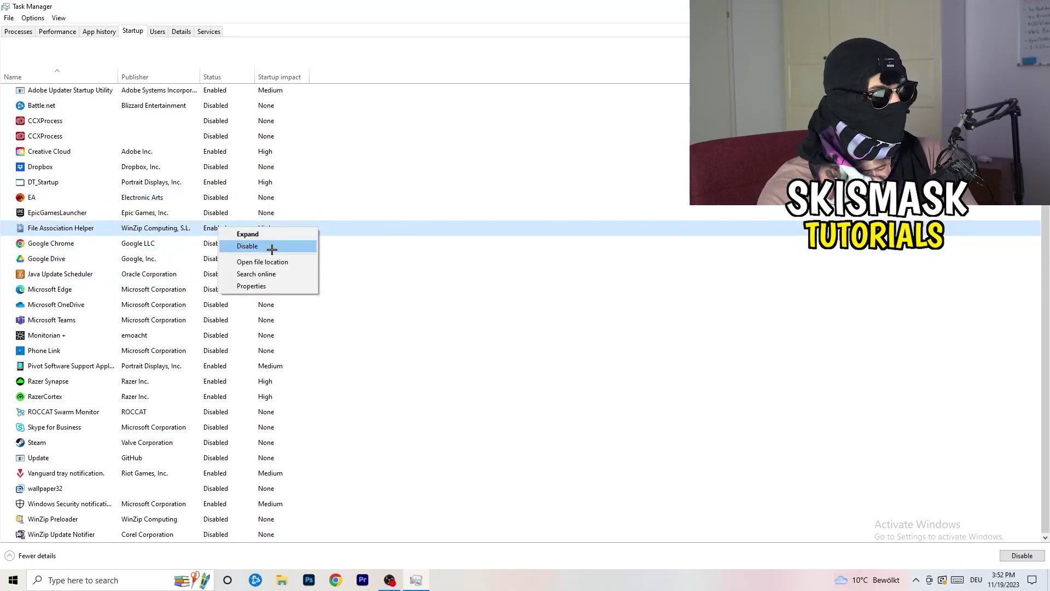
pyautogui.click(429, 80)
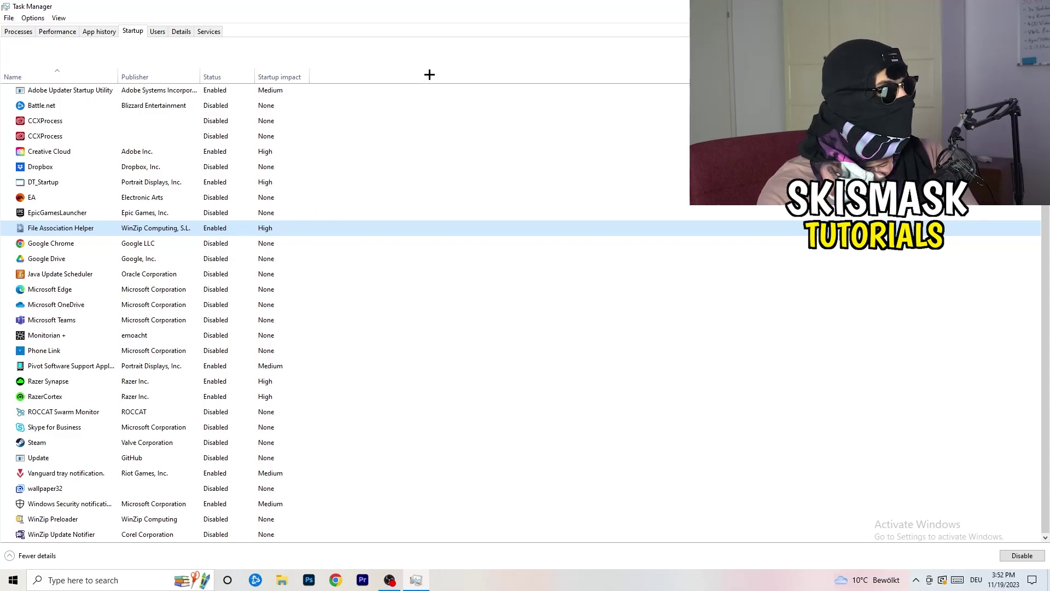
pyautogui.click(29, 32)
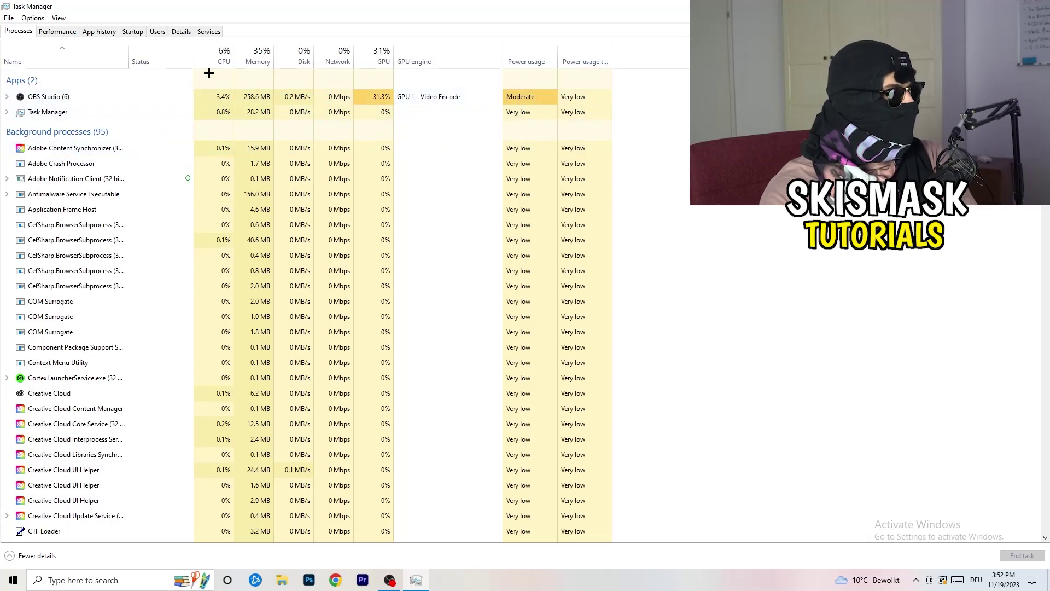
# Step: Sort the running processes by CPU, then by GPU usage in reversed order
pyautogui.click(221, 52)
pyautogui.click(369, 49)
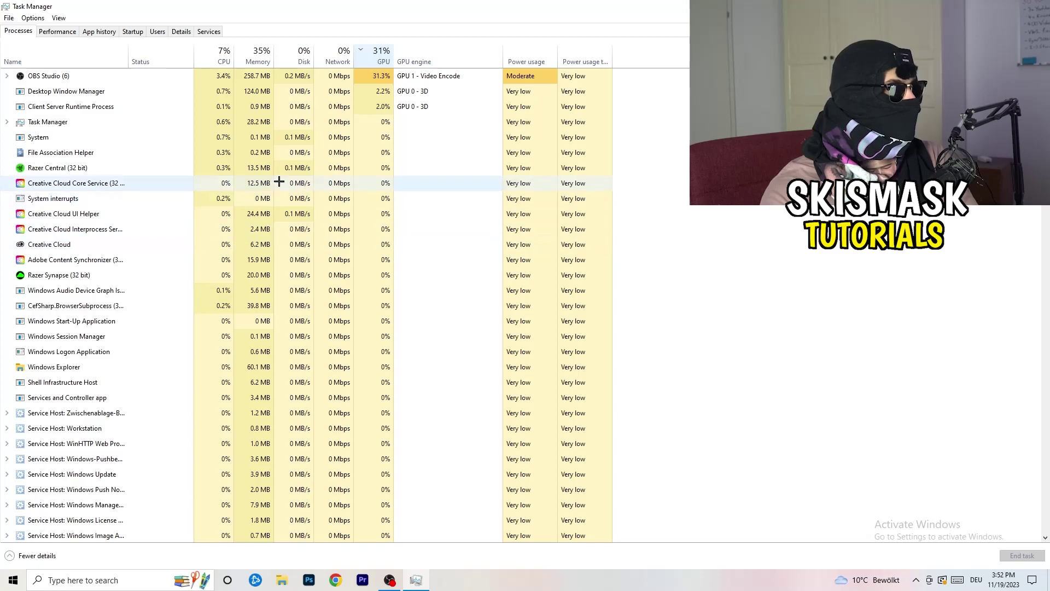
pyautogui.click(380, 55)
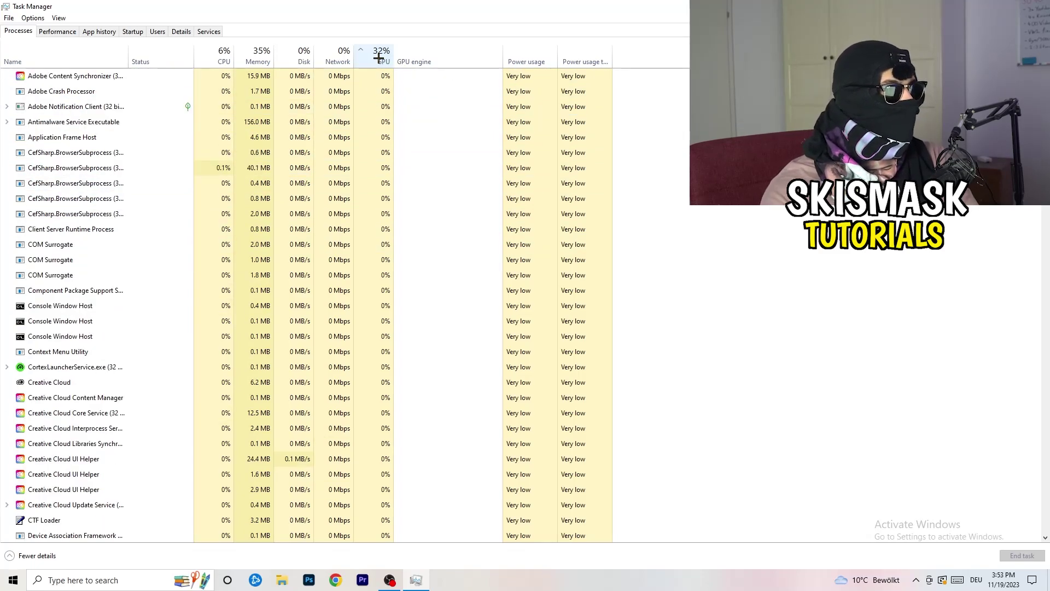
pyautogui.scroll(-15, 382, 171)
pyautogui.scroll(13, 388, 174)
pyautogui.scroll(2, 389, 174)
pyautogui.scroll(-20, 388, 170)
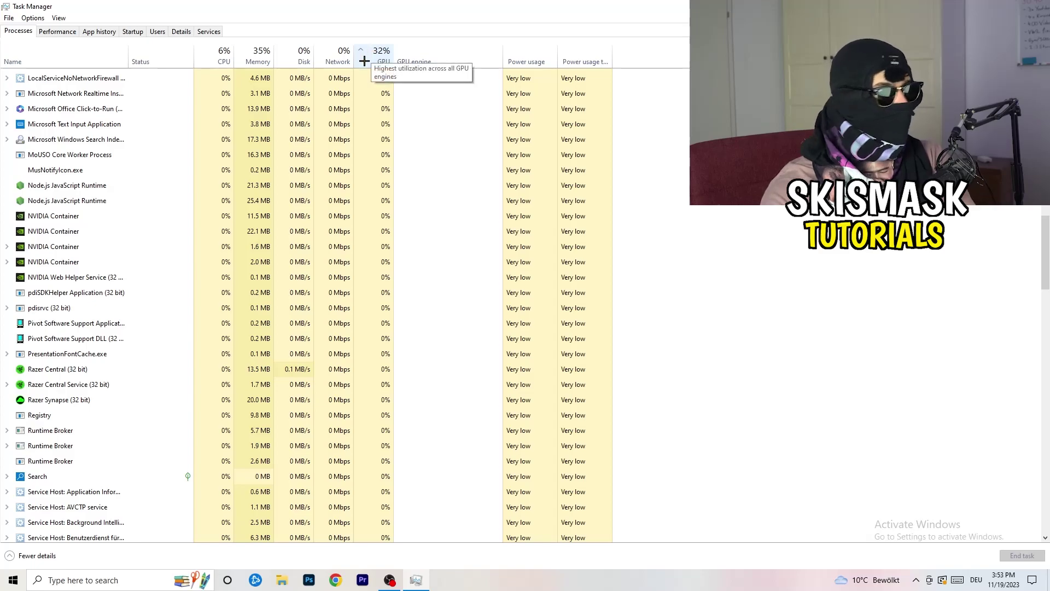
# Step: Inspect the Windows Search Indexer process, re-sort by CPU, and close Task Manager with Alt+F4
pyautogui.rightClick(356, 136)
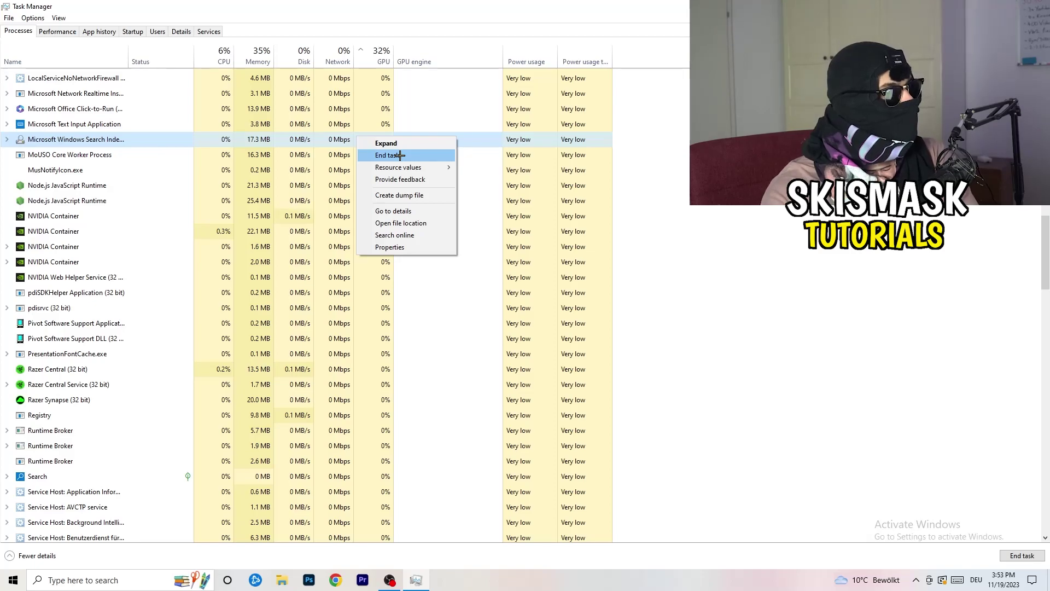
pyautogui.click(219, 55)
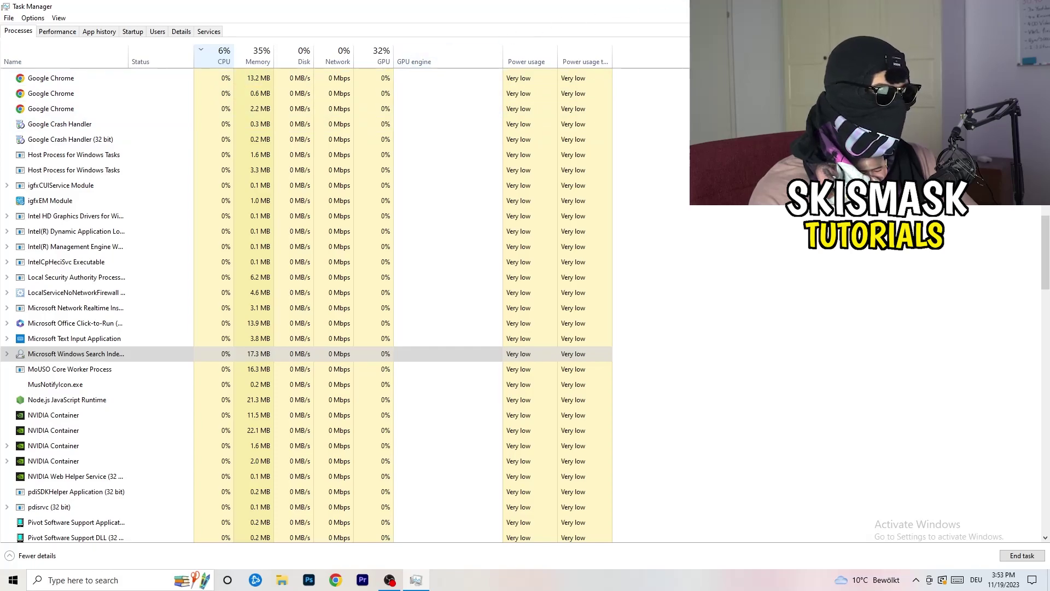
pyautogui.hotkey('alt', 'F4')
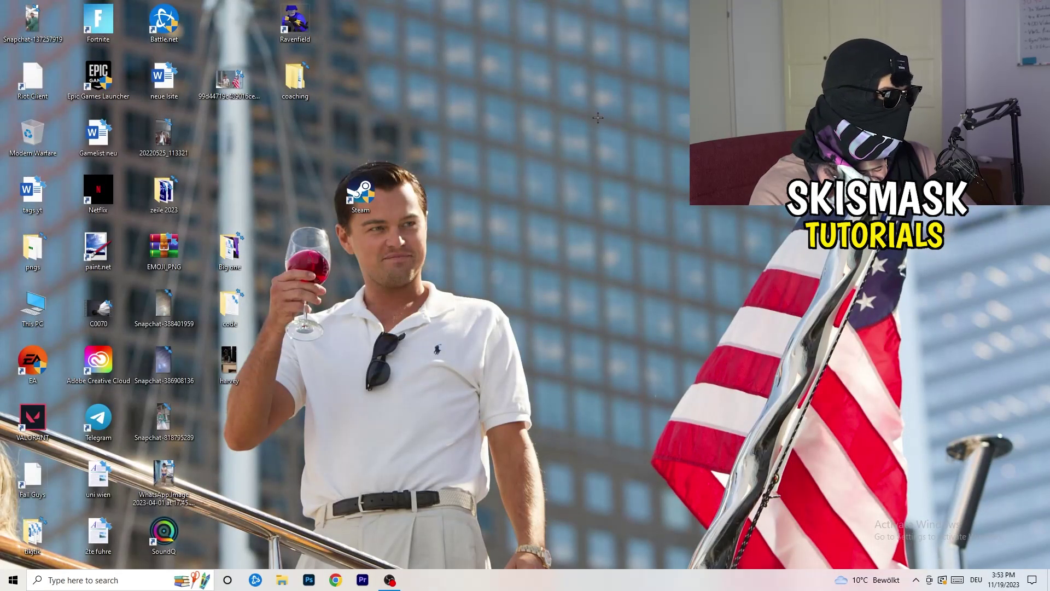
# Step: Open Windows Settings from Start and go to Gaming, showing background recording and game audio off
pyautogui.click(2, 586)
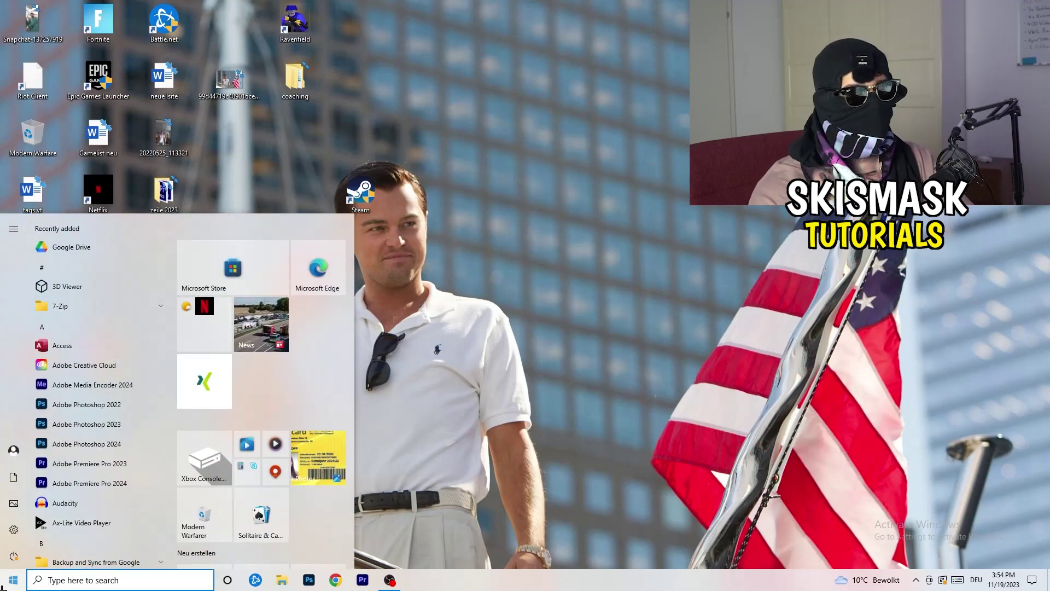
pyautogui.click(13, 529)
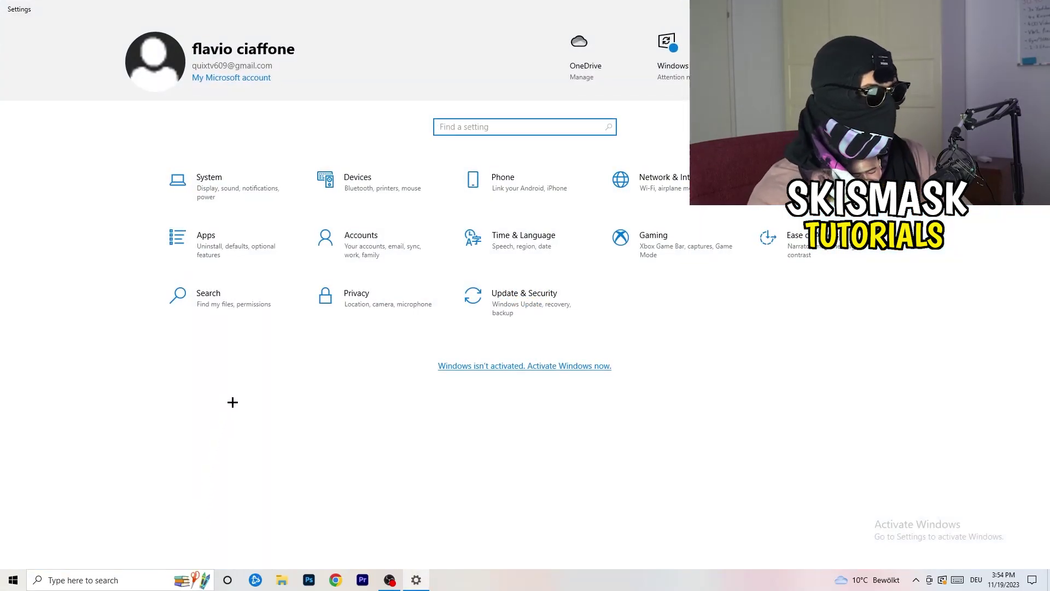
pyautogui.click(620, 238)
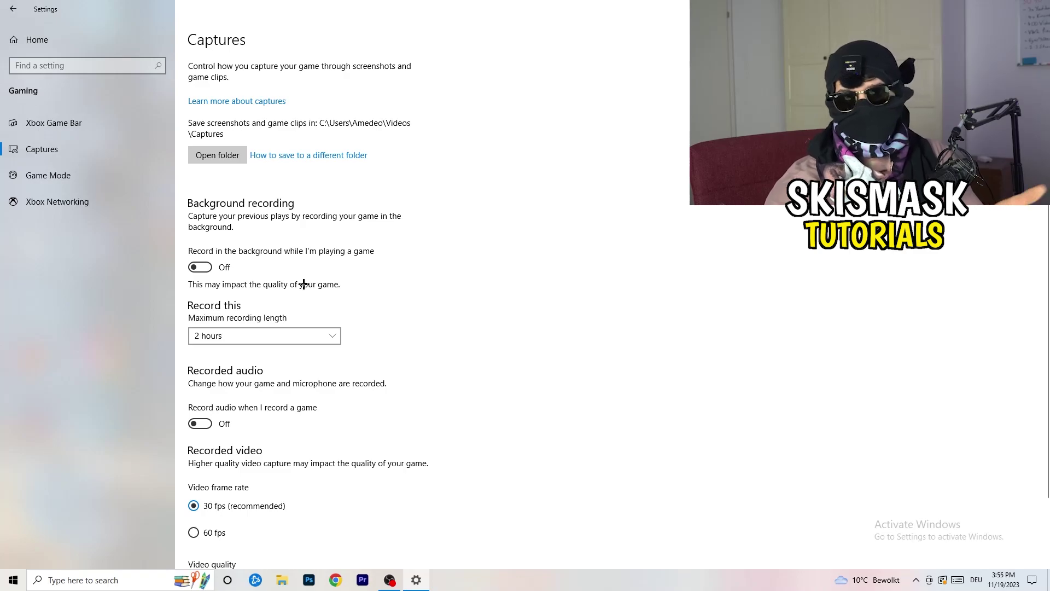
# Step: Check the Game Mode toggle is On, then return to the Settings home page
pyautogui.scroll(-3, 296, 285)
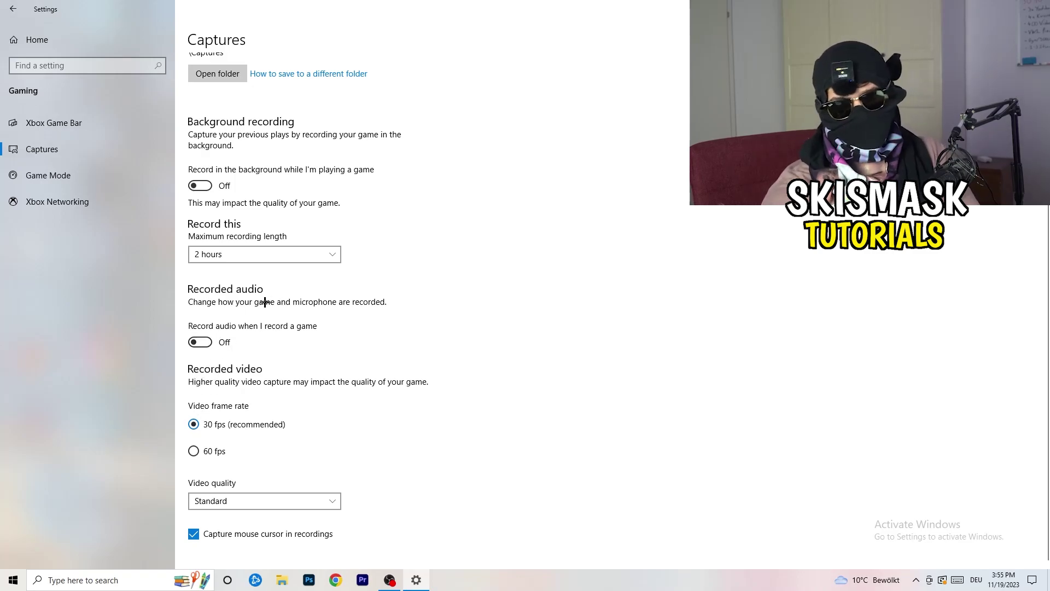
pyautogui.click(23, 173)
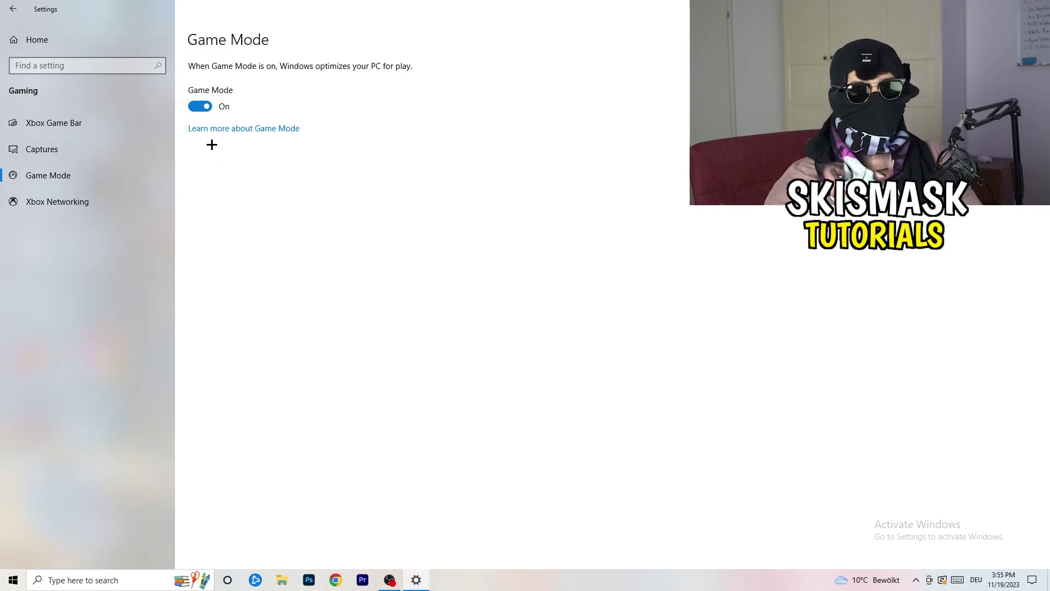
pyautogui.click(13, 9)
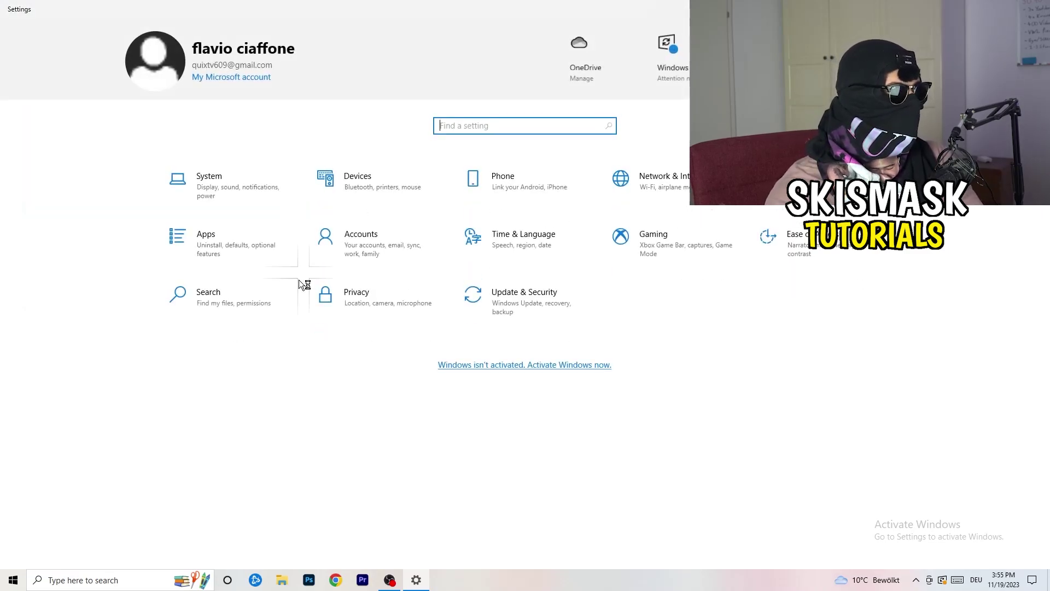